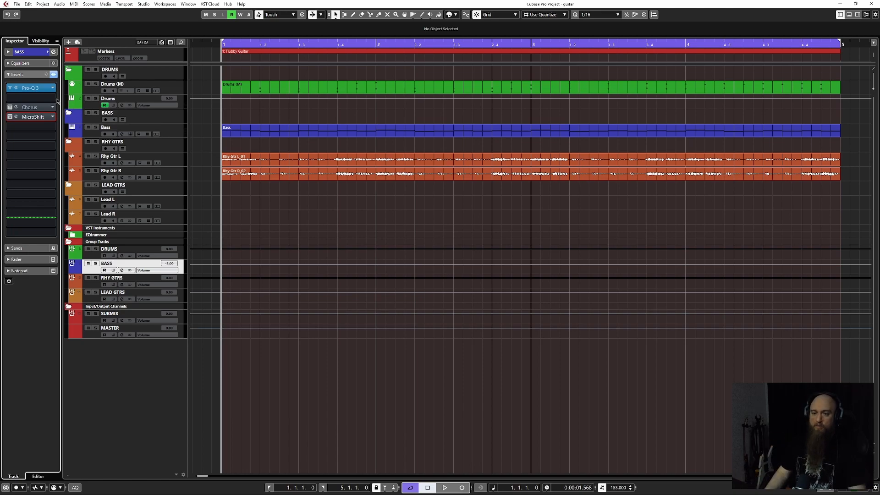
Open the Chorus and MicroShift inserts of the BASS group and place their windows side by side.
click(36, 107)
click(36, 118)
drag(338, 160, 454, 183)
drag(354, 124, 312, 183)
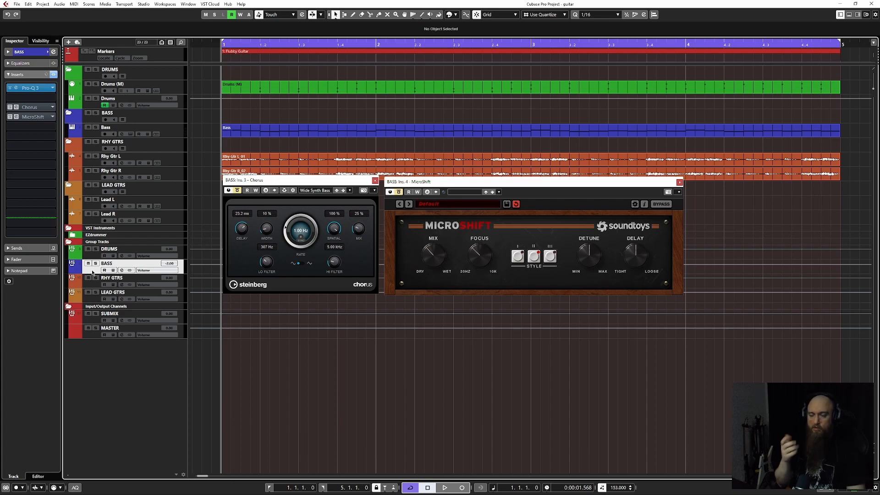
Play a short stretch of the full mix and inspect the inserts of the SUBMIX and MASTER channels.
key(space)
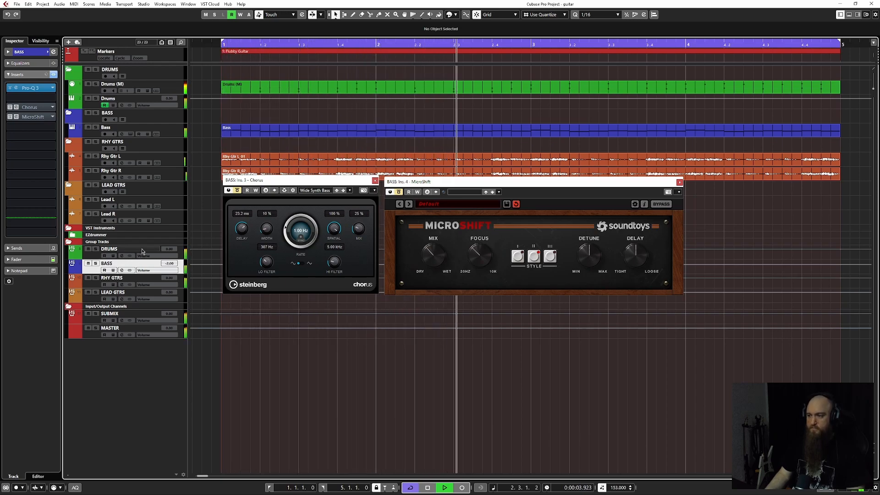
key(space)
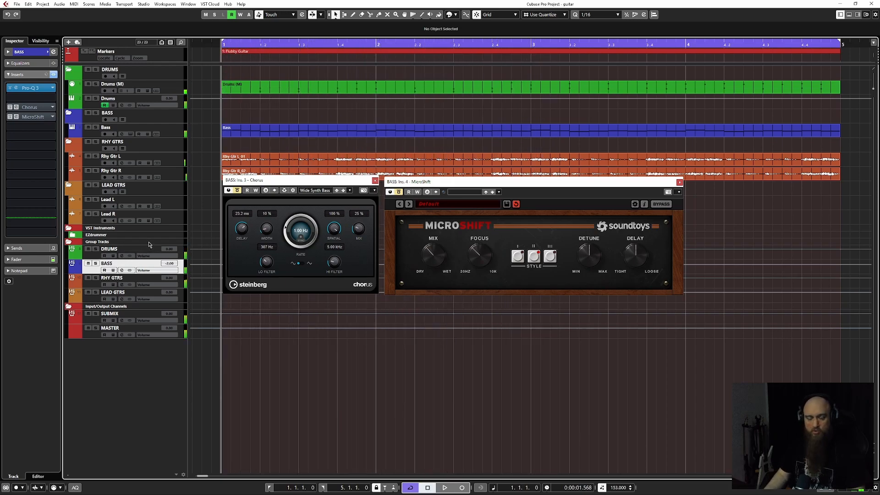
click(98, 319)
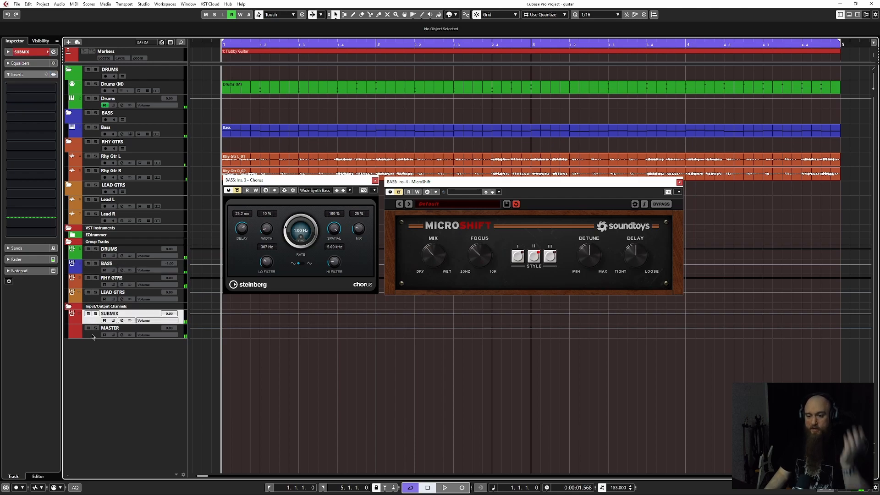
click(93, 336)
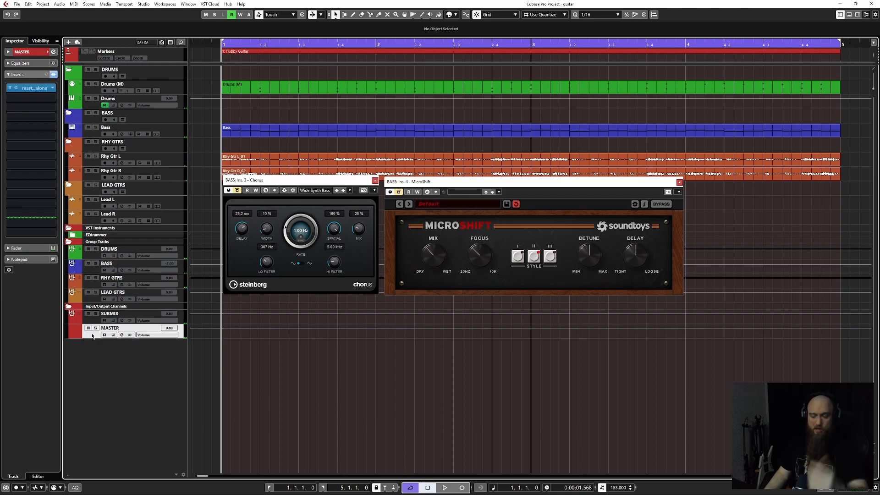
click(97, 320)
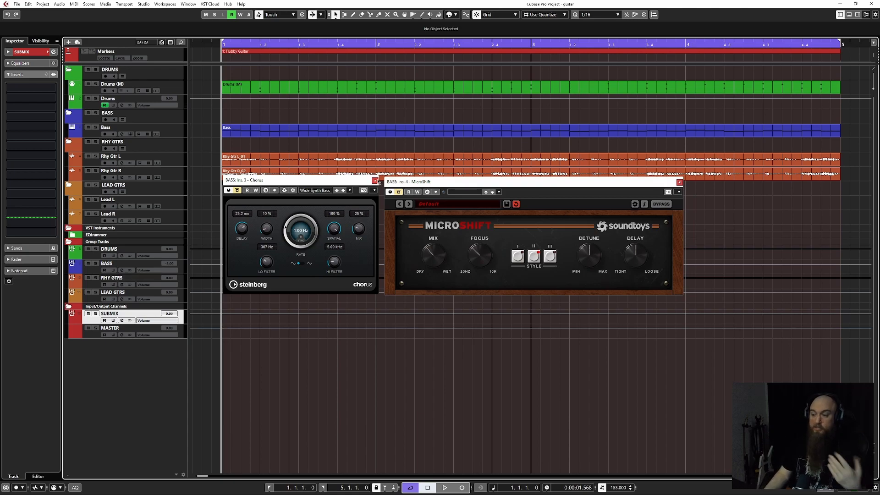
Close the Chorus window, reselect the BASS group and reposition the MicroShift window over the empty arrangement area.
click(377, 180)
click(113, 264)
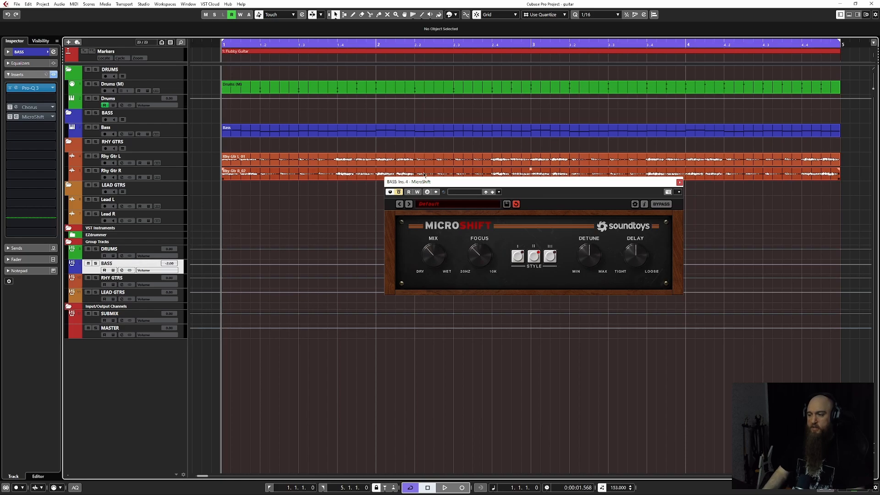
drag(482, 182, 355, 206)
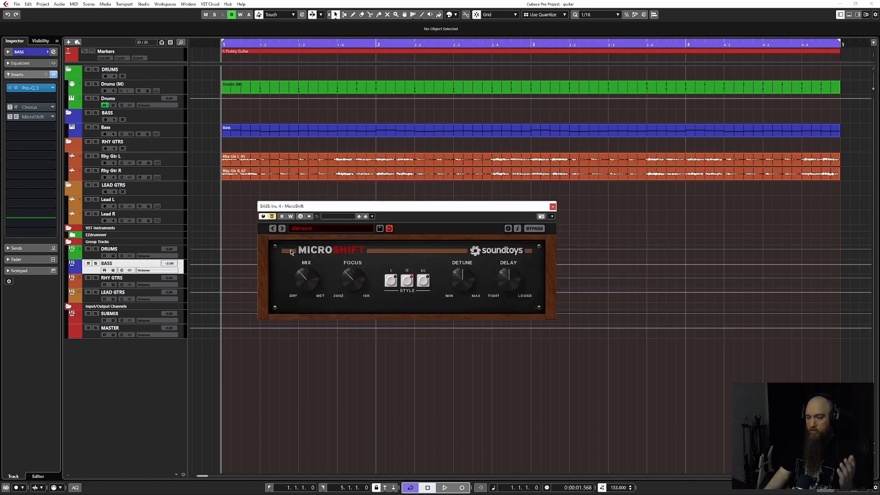
Take MicroShift out of bypass with Mix fully wet and Focus at its minimum, and solo the BASS group.
click(272, 216)
drag(306, 280, 296, 335)
drag(353, 282, 345, 364)
drag(306, 283, 345, 150)
click(96, 263)
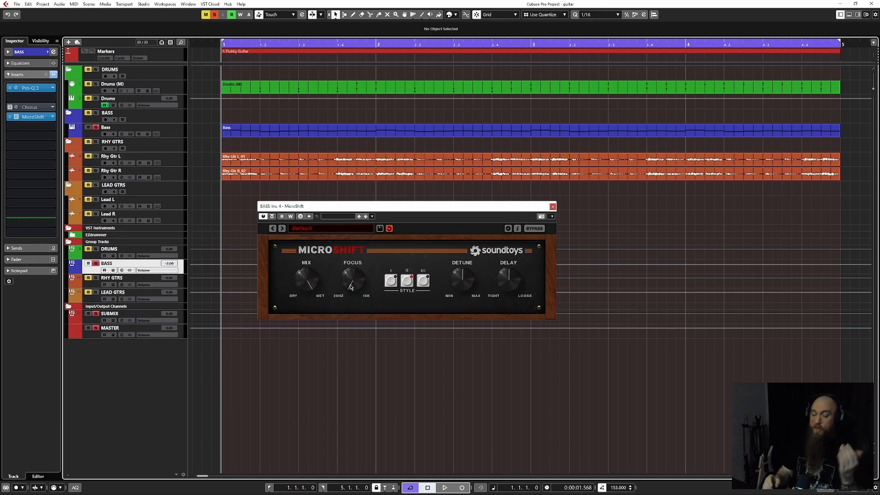
Raise MicroShift's Focus to its 10K maximum, and lower it while the soloed bass plays.
drag(350, 286, 354, 204)
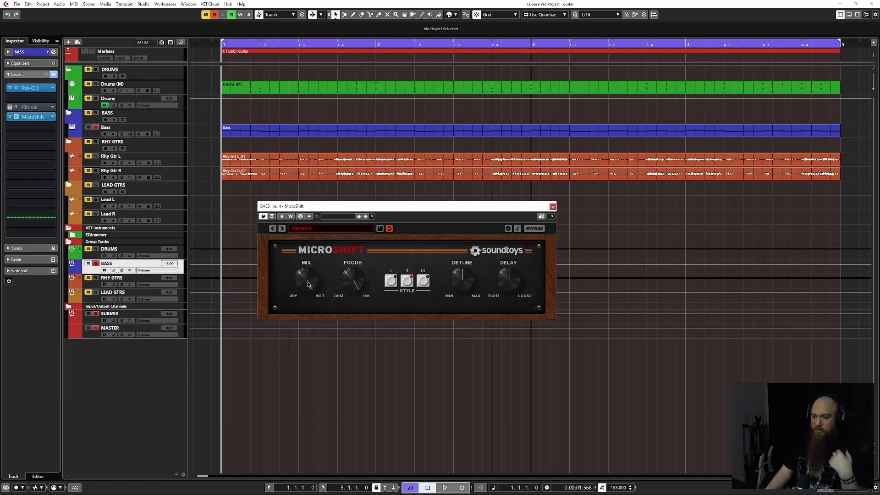
key(space)
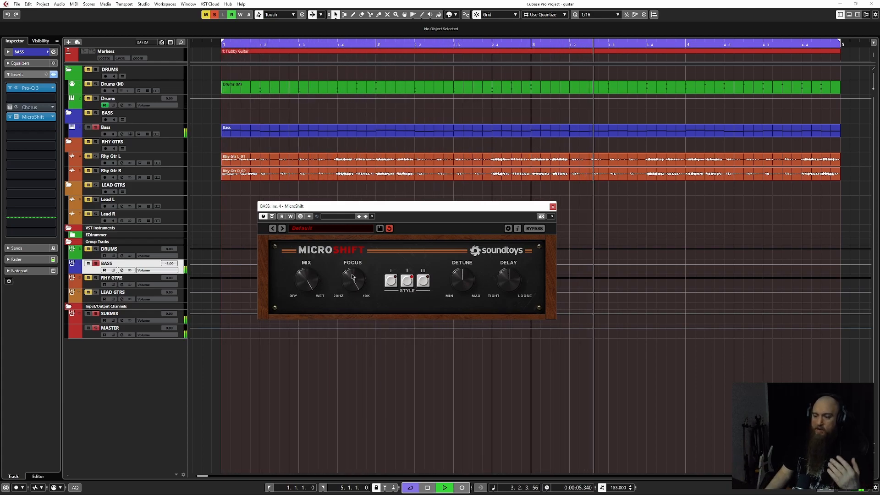
drag(352, 276, 349, 328)
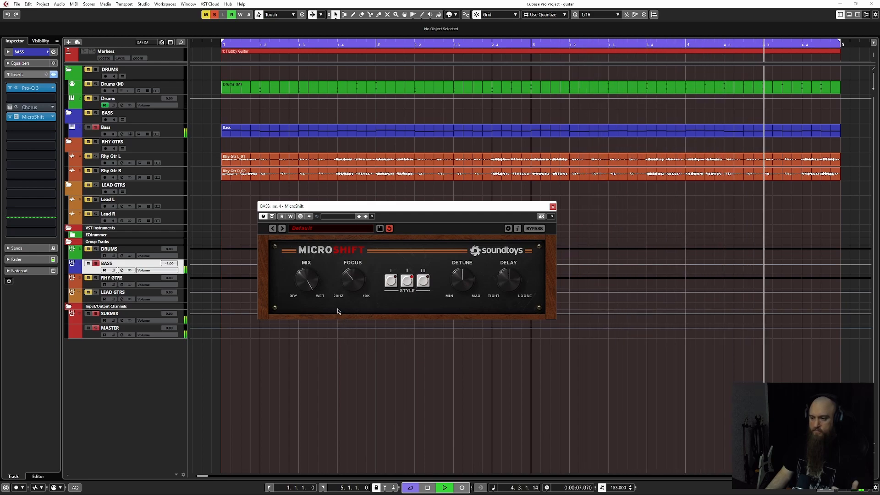
key(space)
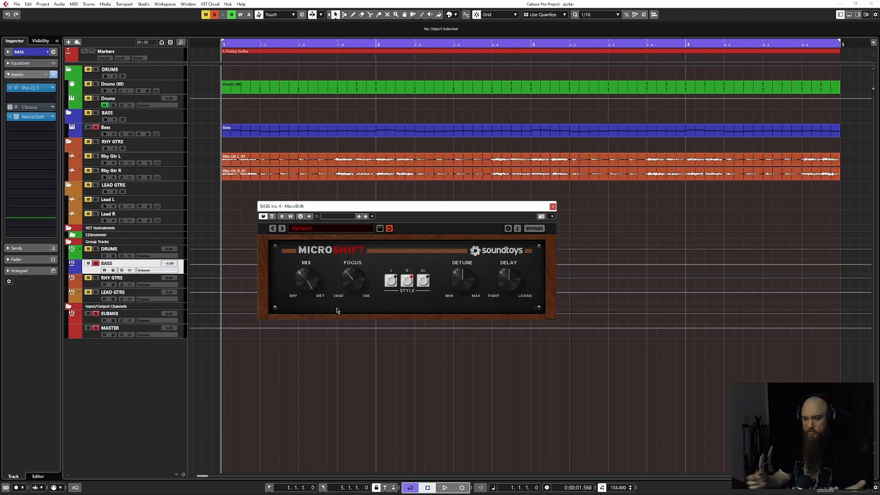
Fine-tune MicroShift's Focus to about the 10:30 knob position while replaying the soloed bass.
drag(355, 282, 347, 328)
key(space)
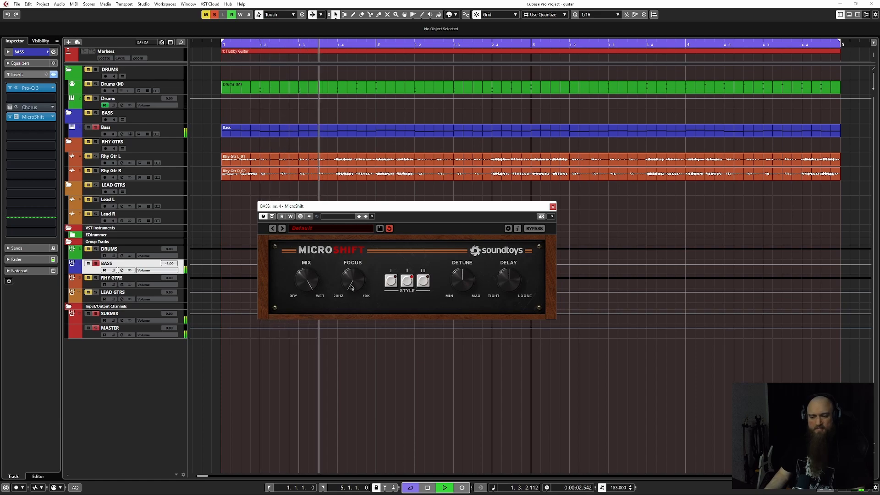
key(space)
key(space)
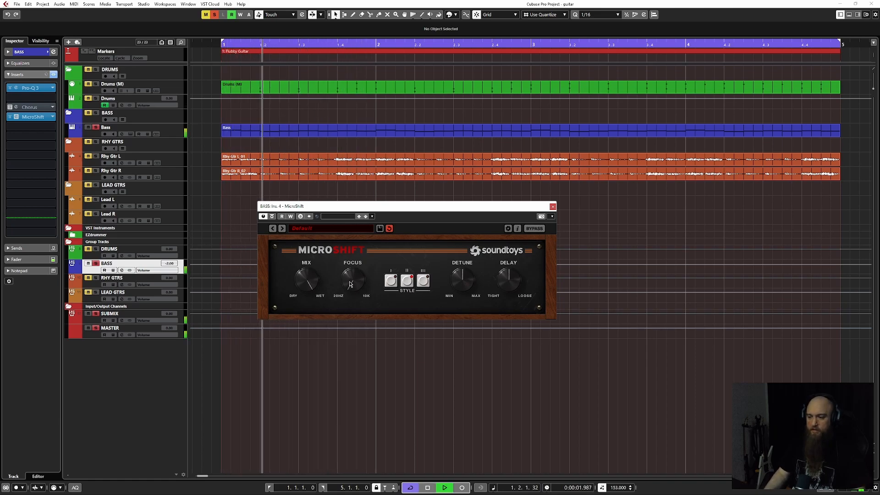
drag(350, 277, 344, 253)
key(space)
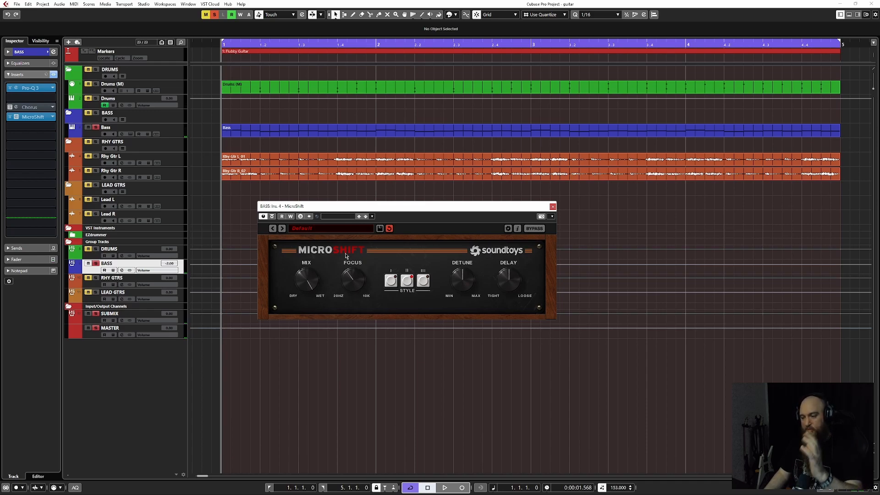
mouse_move(356, 284)
mouse_down()
mouse_move(365, 243)
mouse_move(353, 286)
mouse_move(355, 277)
mouse_up()
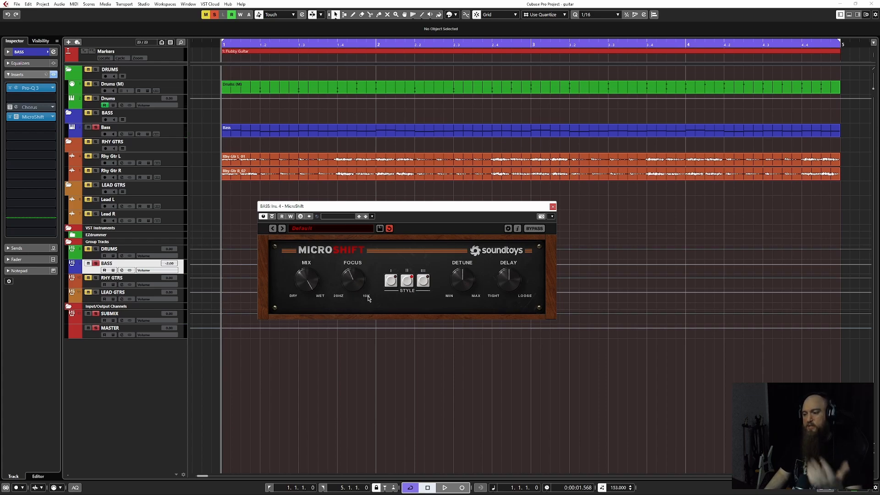
drag(352, 279, 351, 281)
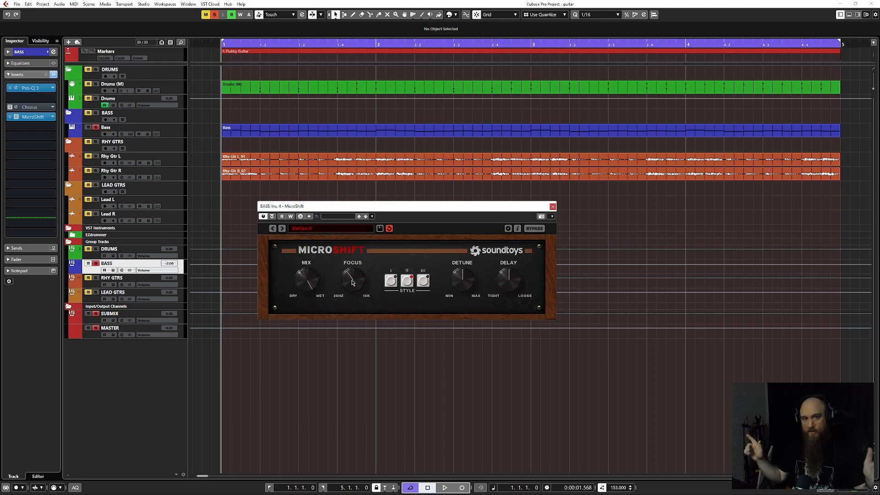
Play the soloed bass and compare it with MicroShift bypassed and active.
key(space)
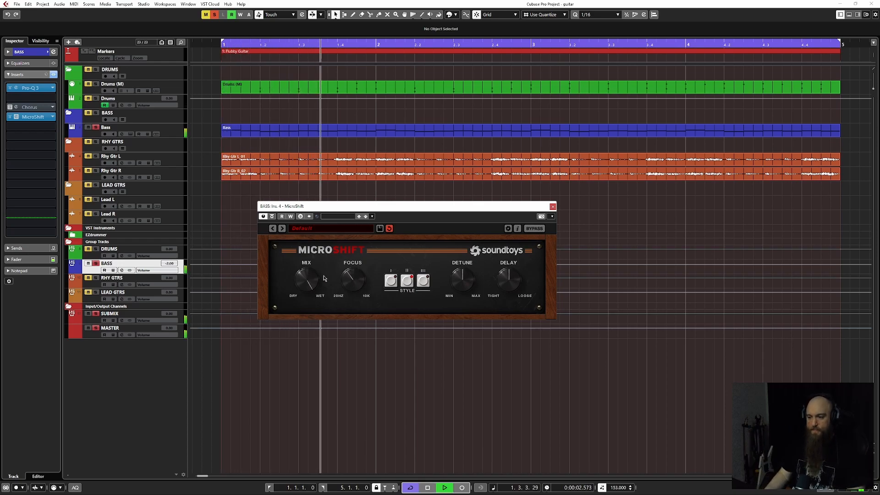
click(272, 217)
click(271, 217)
key(space)
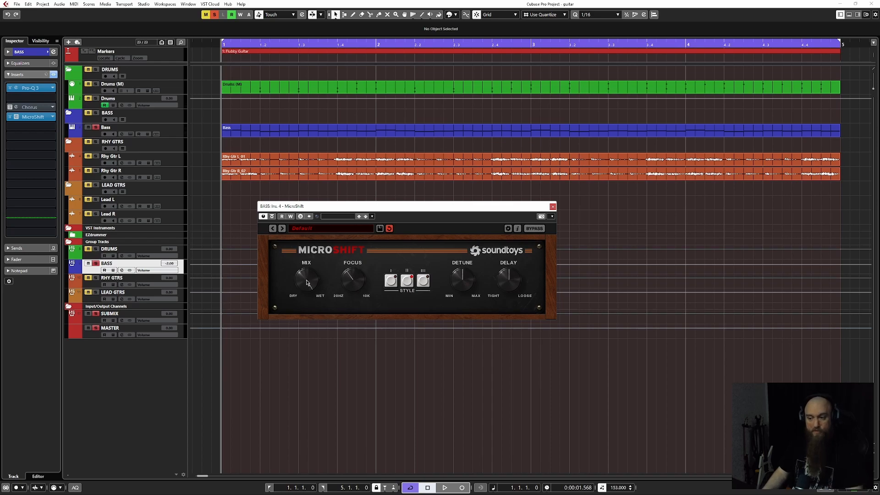
Reduce MicroShift's Mix to about the 10:30 knob position and audition the soloed bass.
drag(305, 291, 314, 259)
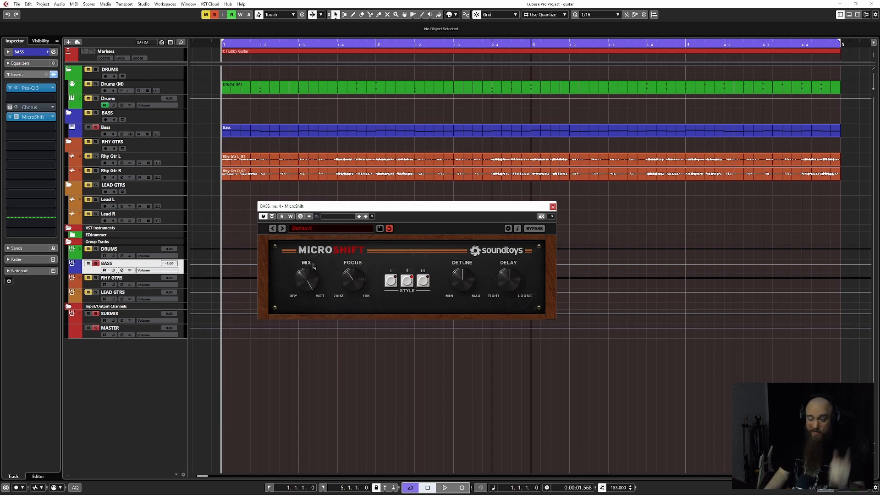
key(space)
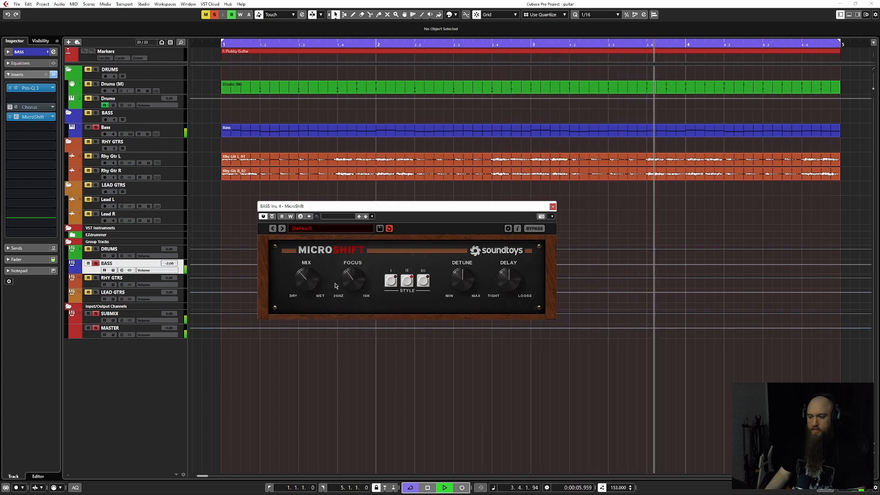
key(space)
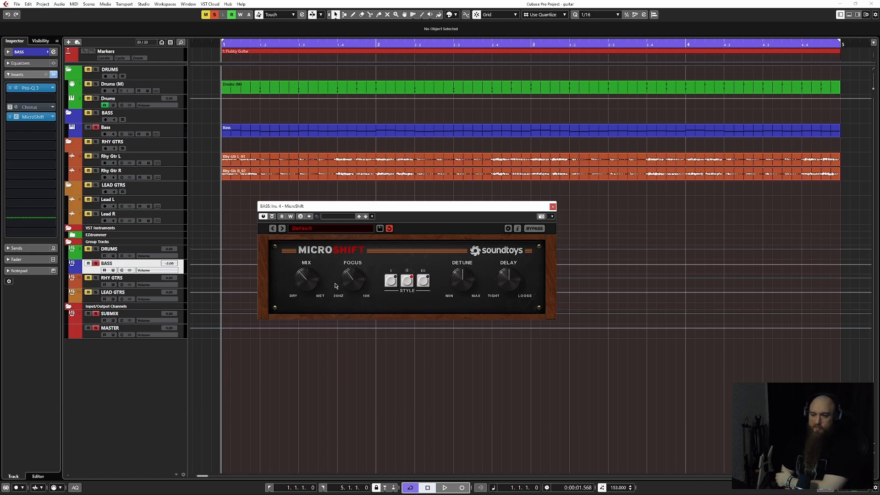
Unsolo the bass, bypass MicroShift and shift its window slightly.
click(97, 127)
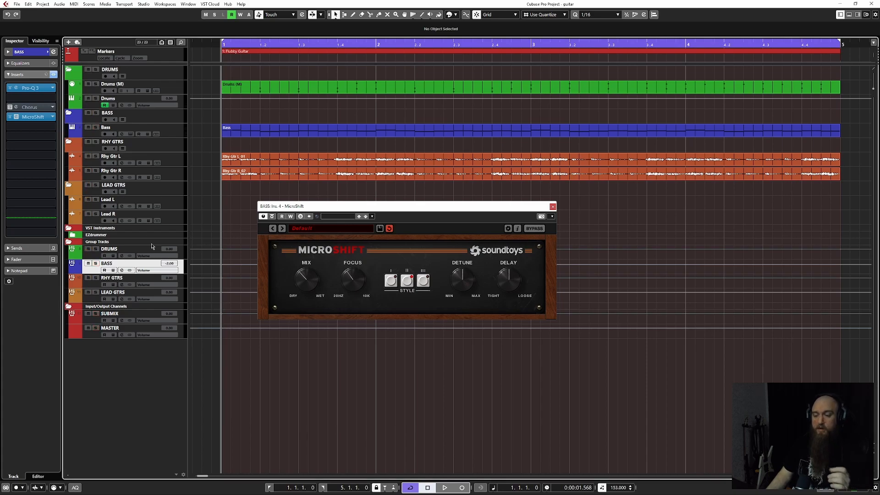
click(272, 217)
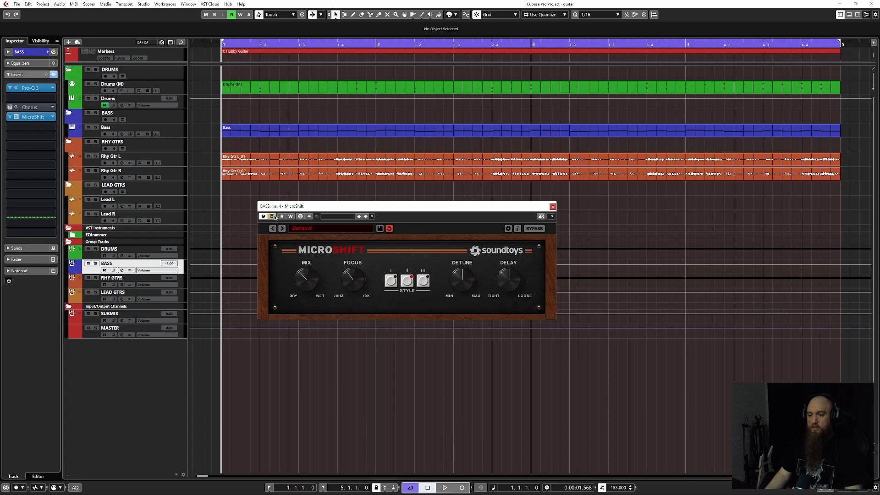
drag(313, 211, 302, 201)
Play the full mix repeatedly, switching MicroShift's bypass on and off to compare the bass width.
key(space)
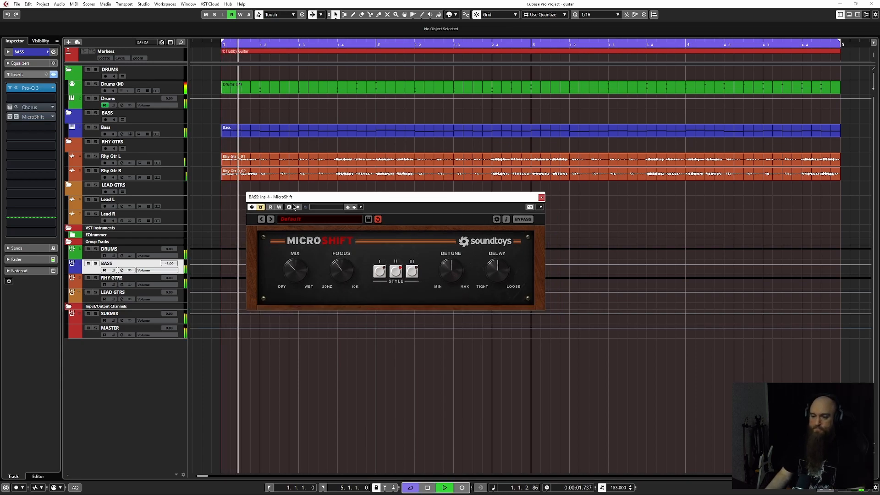
click(260, 207)
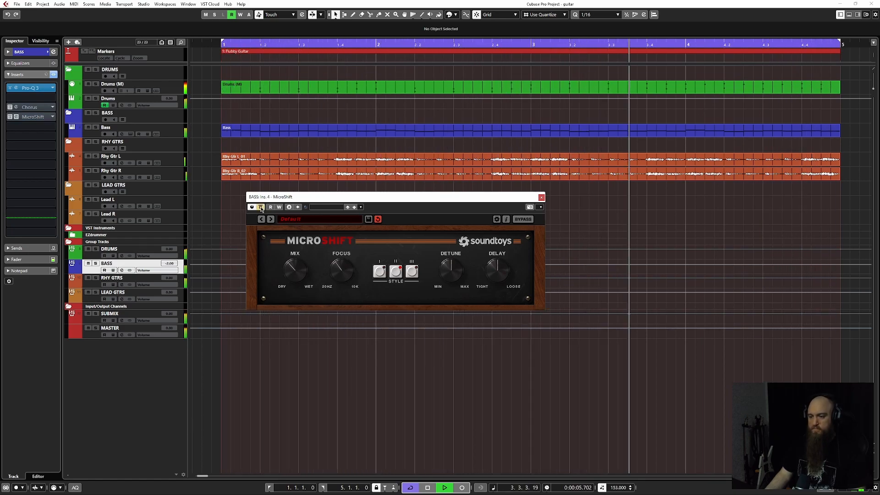
click(261, 207)
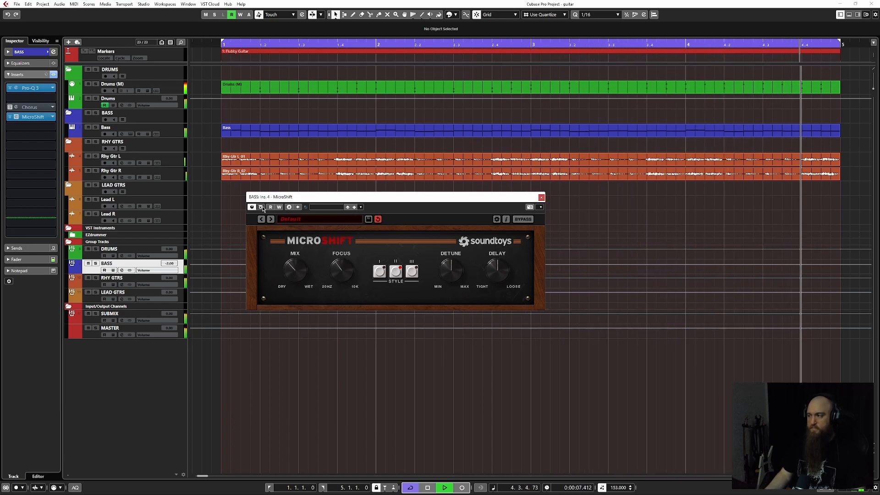
key(space)
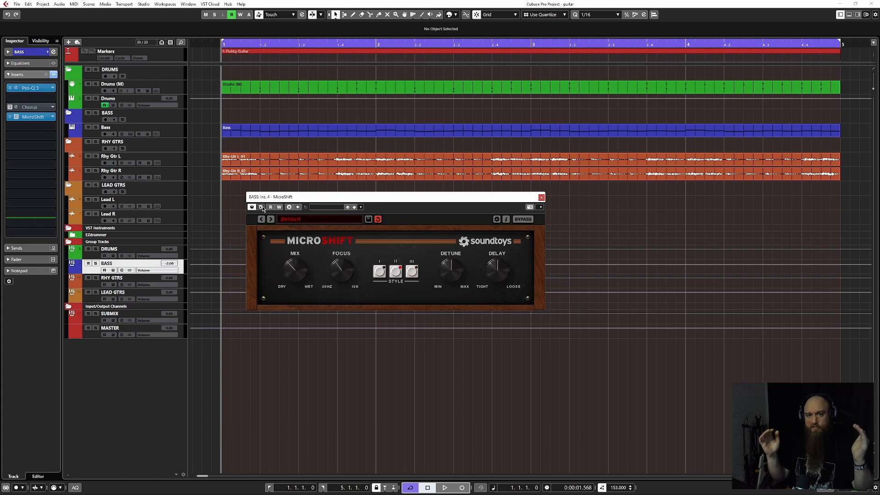
key(space)
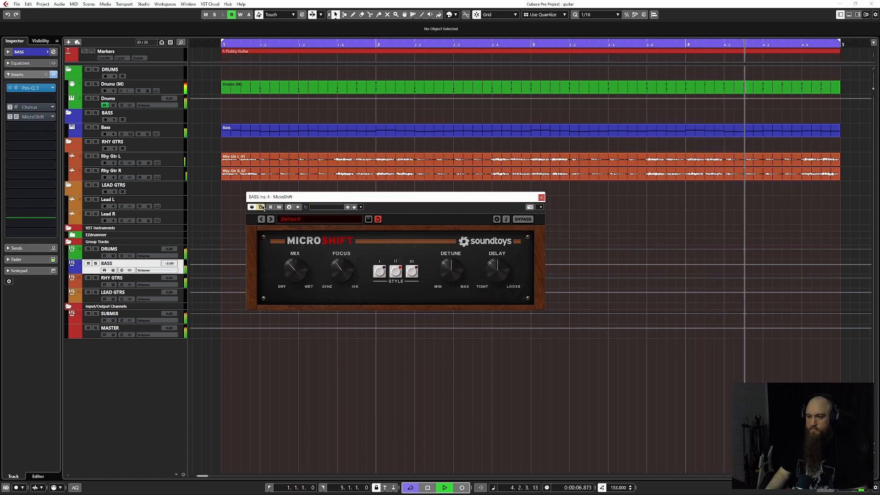
click(261, 208)
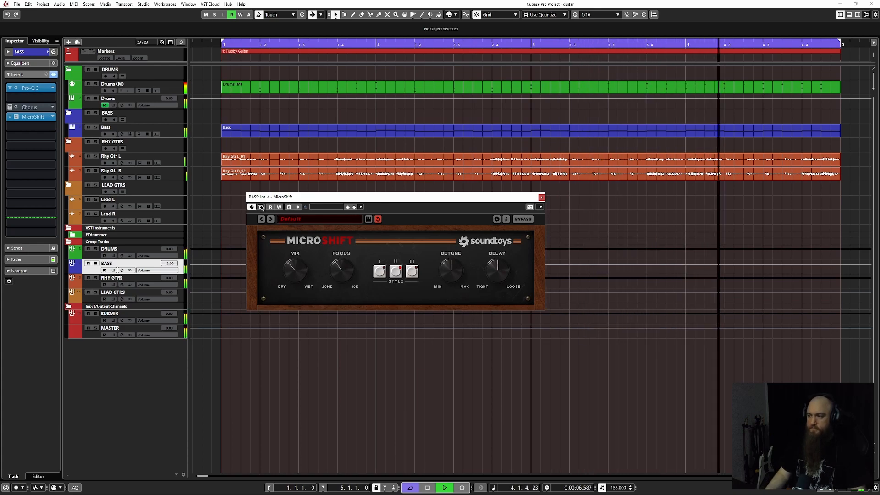
click(261, 207)
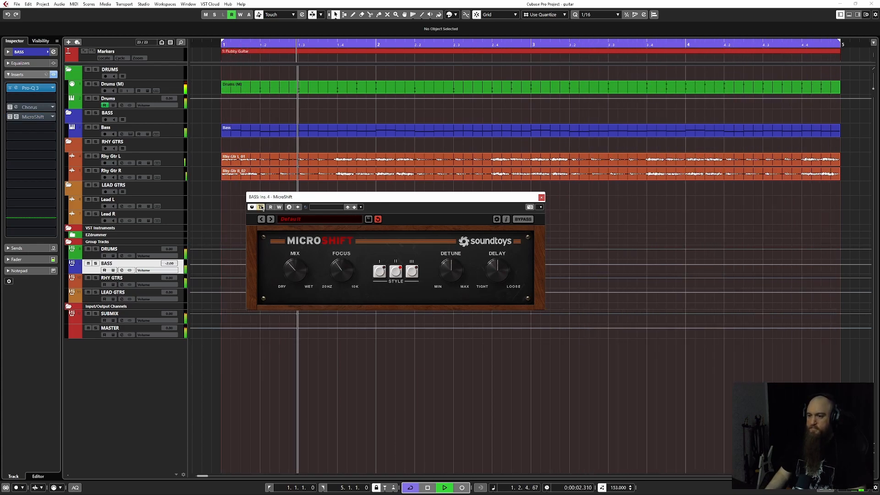
click(261, 208)
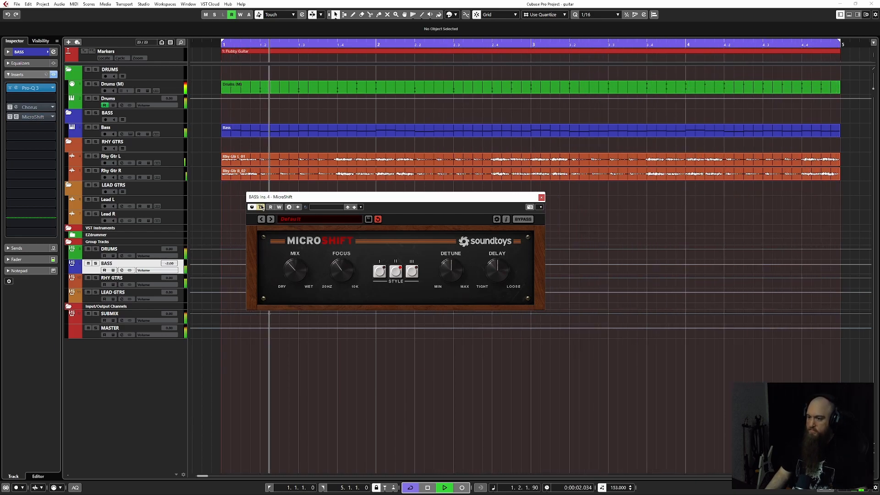
key(space)
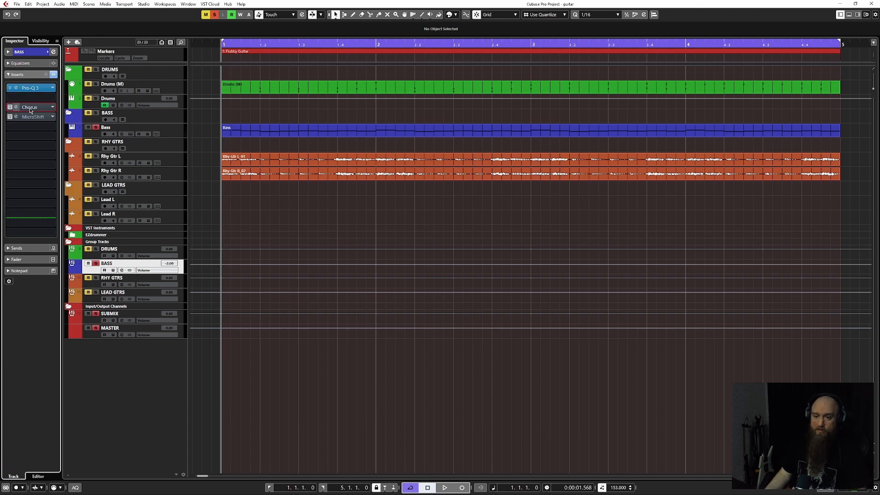
Open the Chorus insert of the BASS group and position its window over the arrangement.
click(29, 107)
mouse_move(385, 187)
mouse_down()
mouse_move(360, 193)
mouse_move(370, 185)
mouse_up()
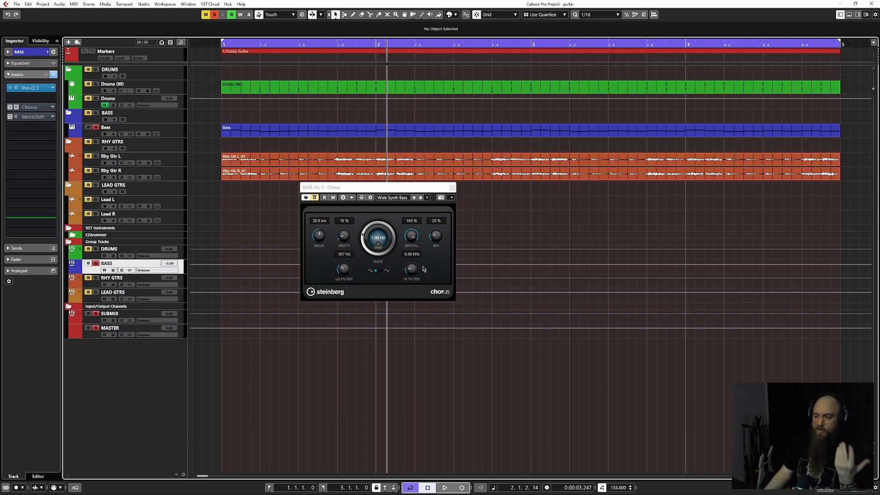
Inspect the EQ curve of the BASS group's Pro-Q 3 insert, close it and return to the Chorus settings.
click(31, 88)
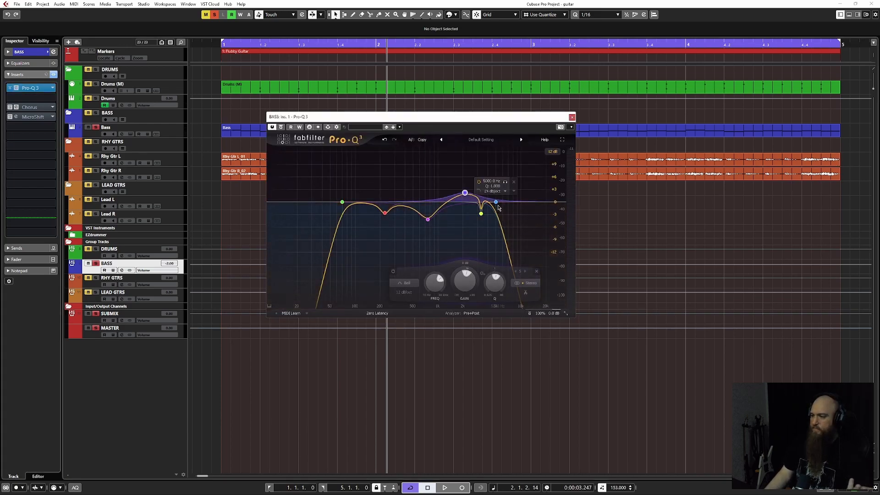
click(572, 117)
click(412, 236)
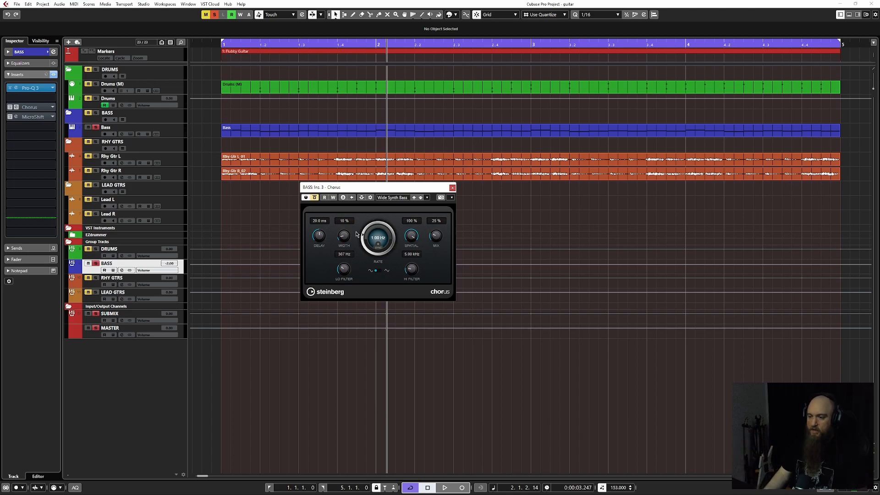
Activate Chorus on the soloed bass and audition its Width at 100%, settling on 11%.
click(315, 199)
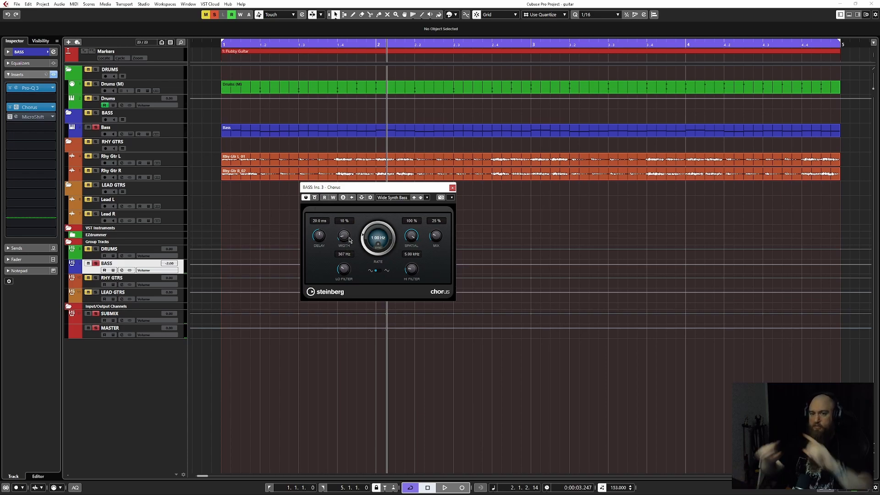
key(space)
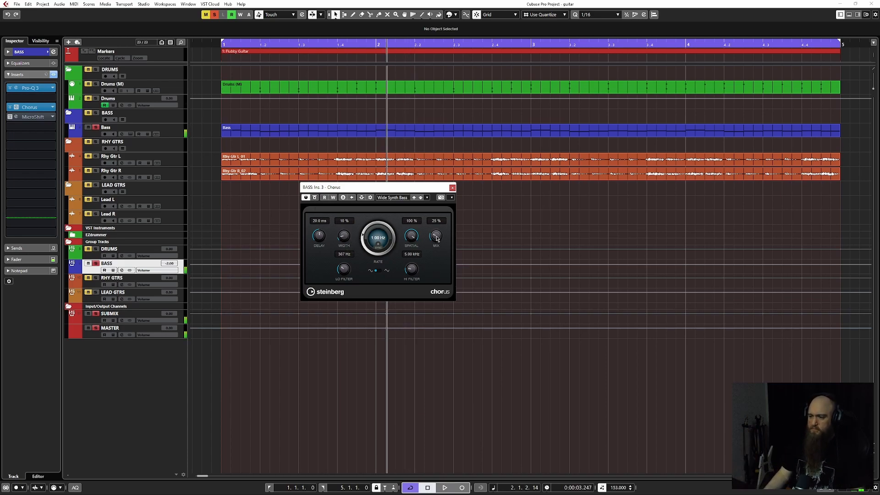
drag(343, 239, 383, 95)
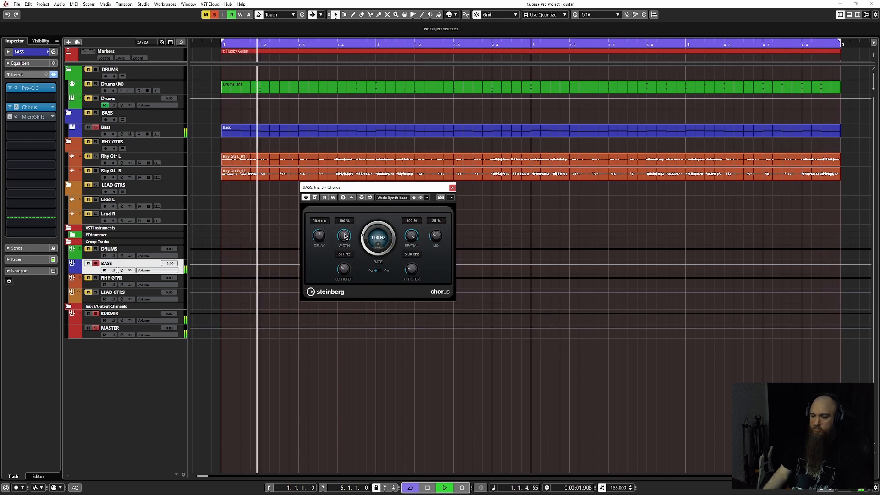
drag(344, 236, 343, 292)
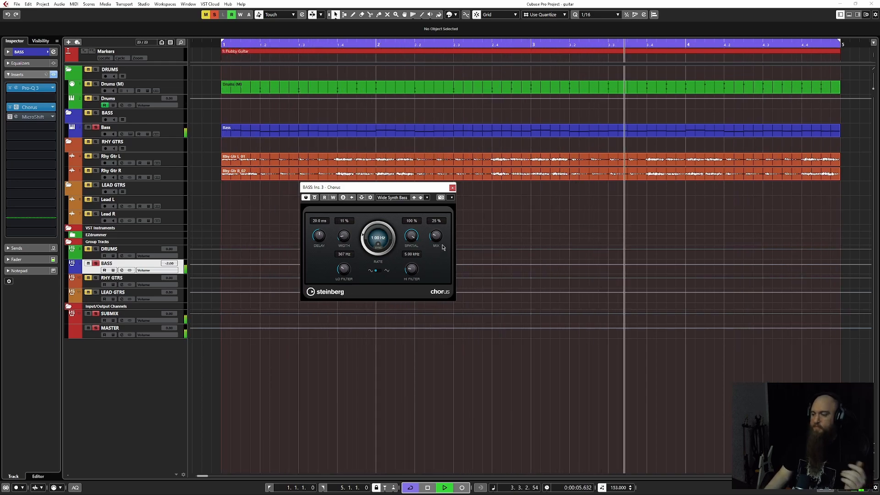
Audition the Chorus Mix at 100% during playback and settle on 30%.
drag(436, 236, 451, 152)
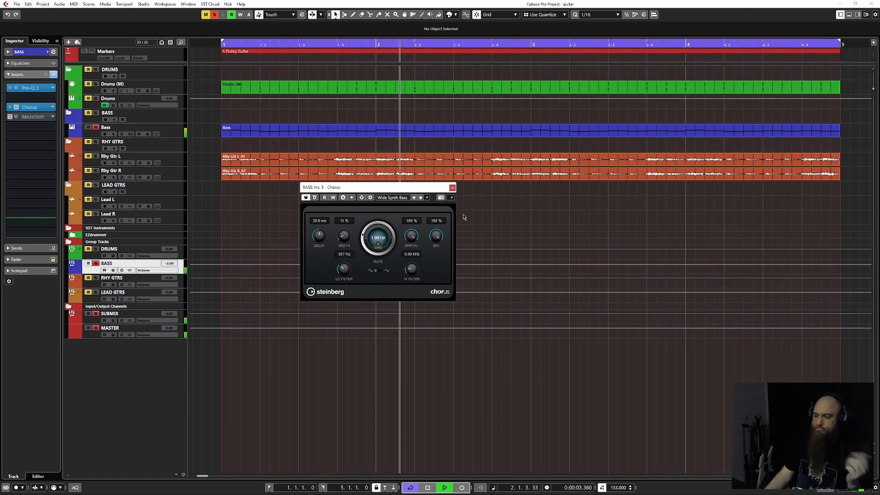
drag(437, 236, 439, 276)
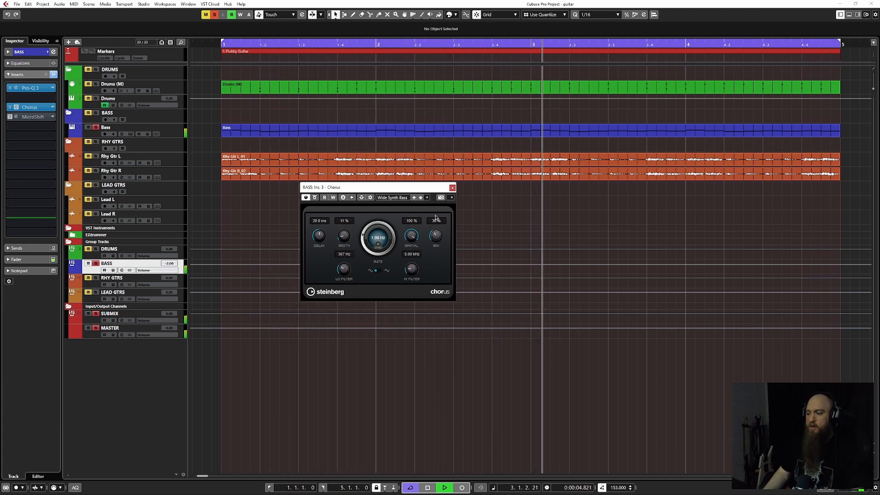
drag(439, 239, 439, 244)
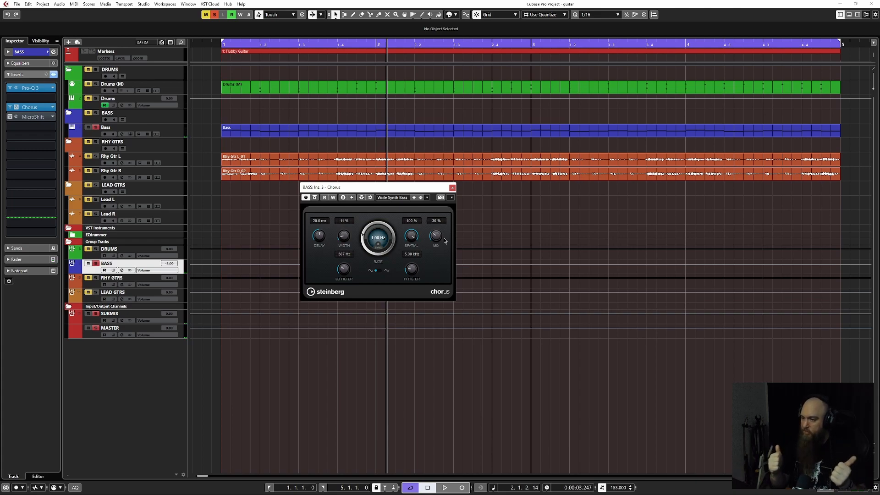
Place Chorus and MicroShift side by side and compare them on the soloed bass by alternating which one is bypassed.
drag(396, 188, 493, 194)
click(16, 116)
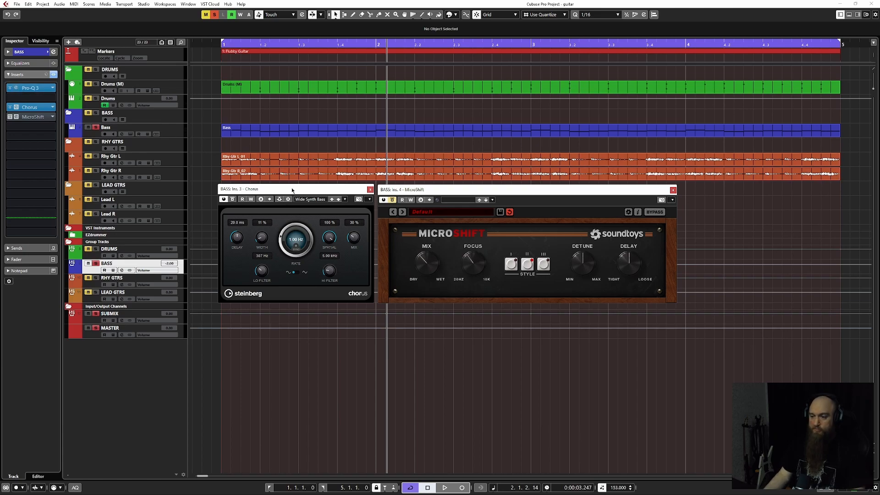
key(space)
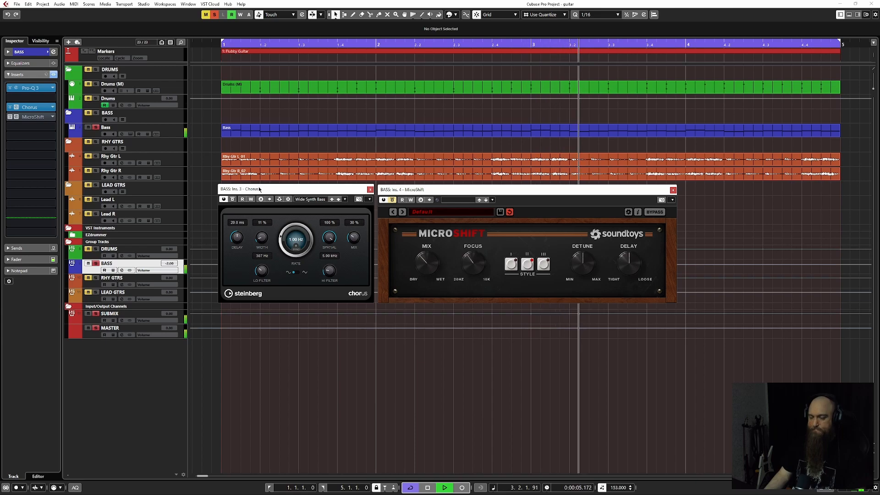
click(394, 201)
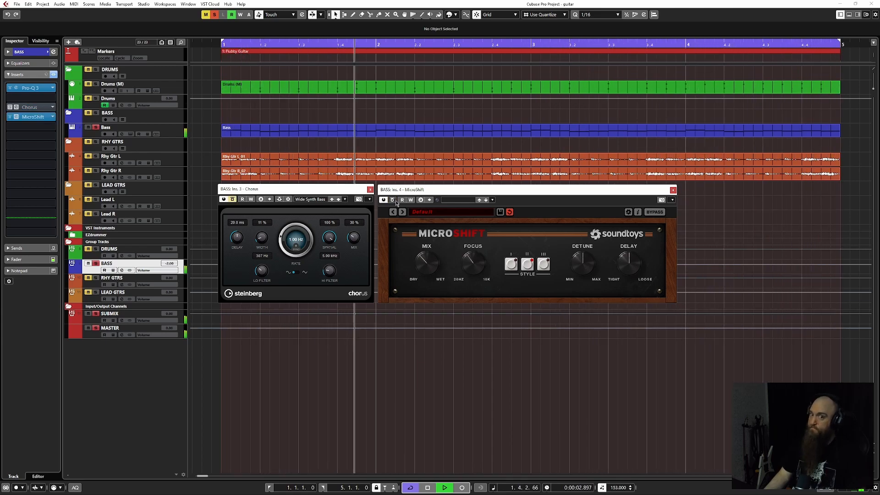
click(393, 200)
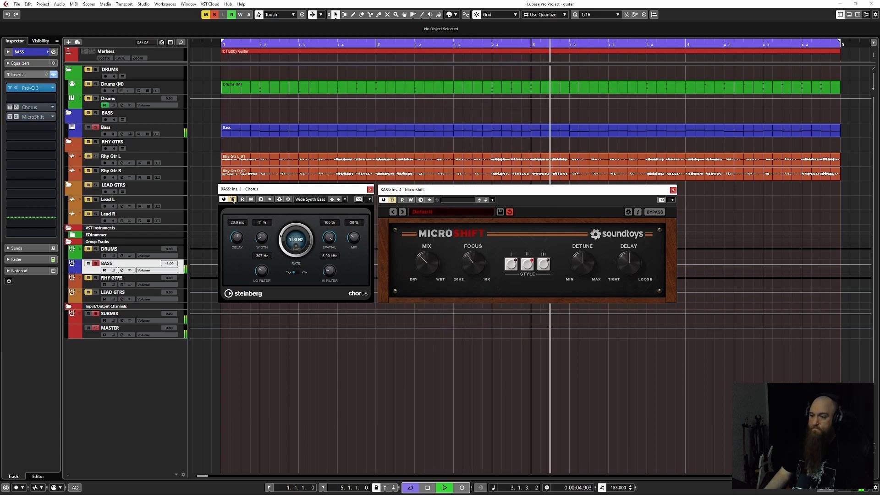
click(233, 199)
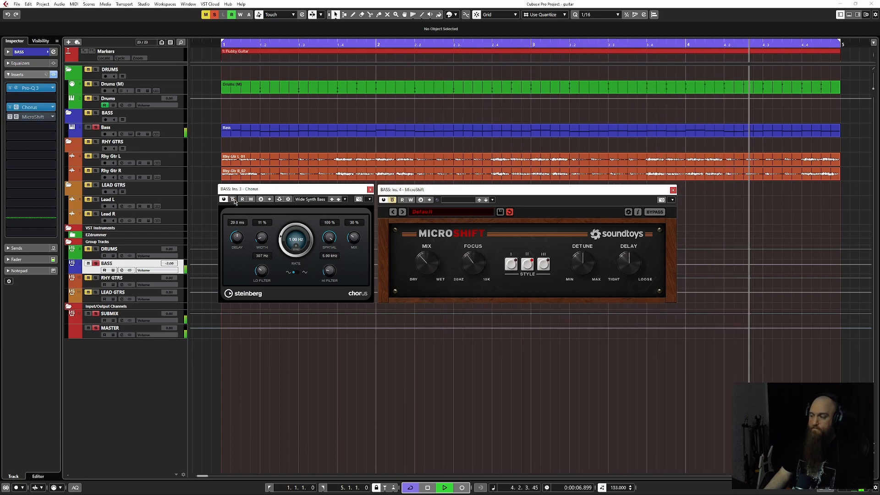
key(space)
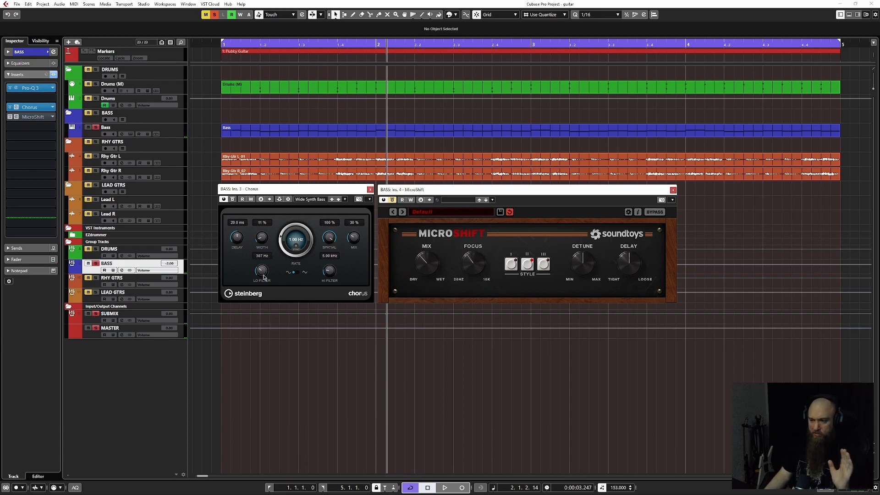
Raise the Chorus Lo Filter slightly and compare Chorus against MicroShift again on the soloed bass.
drag(264, 276, 264, 272)
key(space)
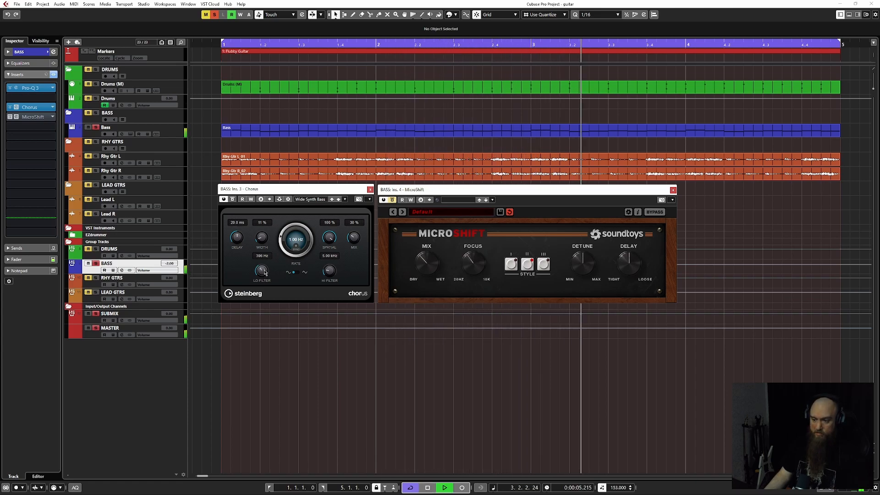
click(233, 201)
click(393, 201)
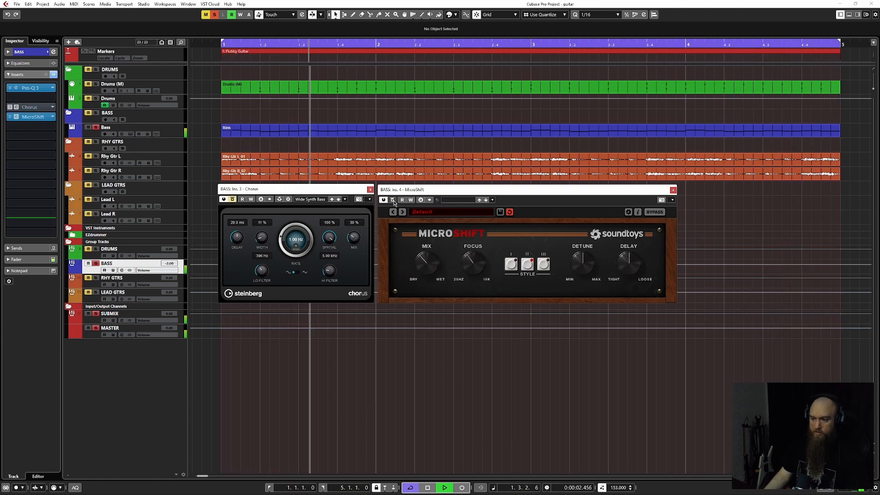
key(space)
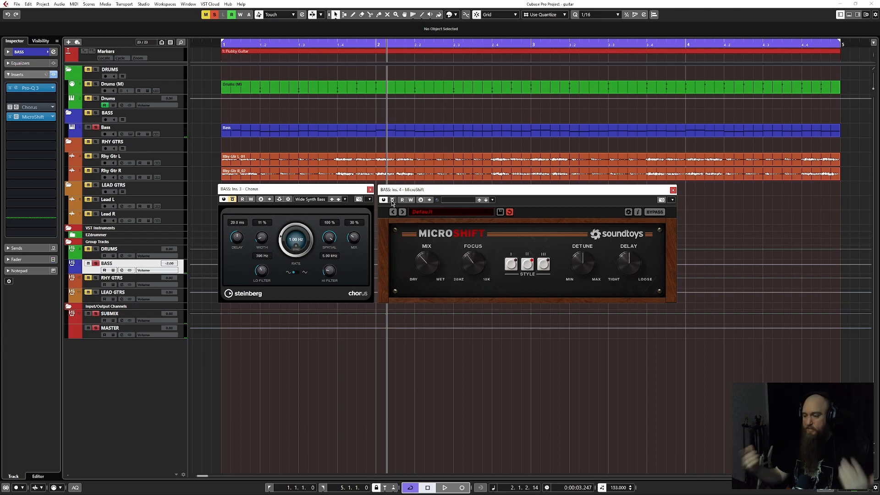
Activate Chorus alongside MicroShift and close the Chorus window.
click(233, 200)
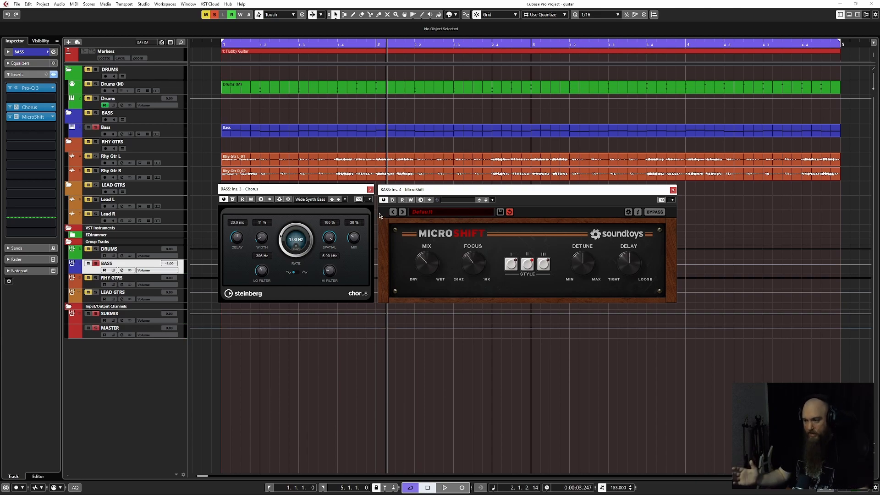
click(17, 108)
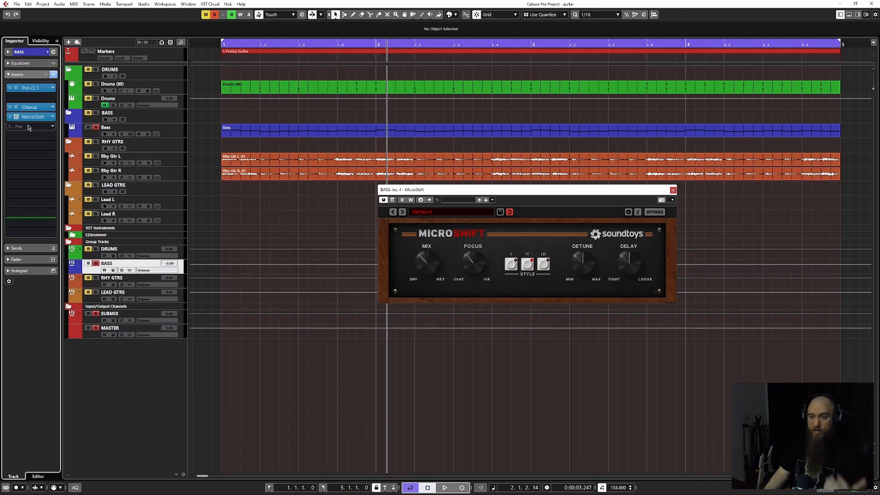
View the EUROBASS II preset choices in the Bass track's Kontakt instrument, and close the Kontakt and MicroShift windows.
click(179, 135)
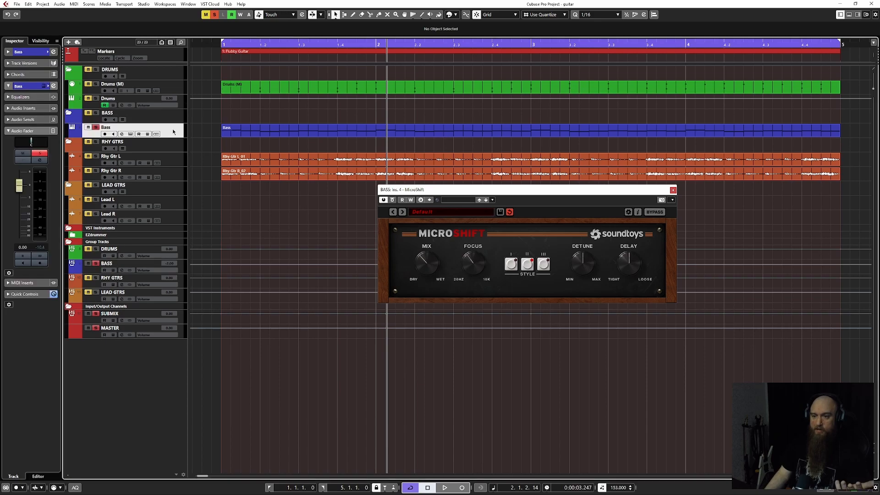
click(130, 134)
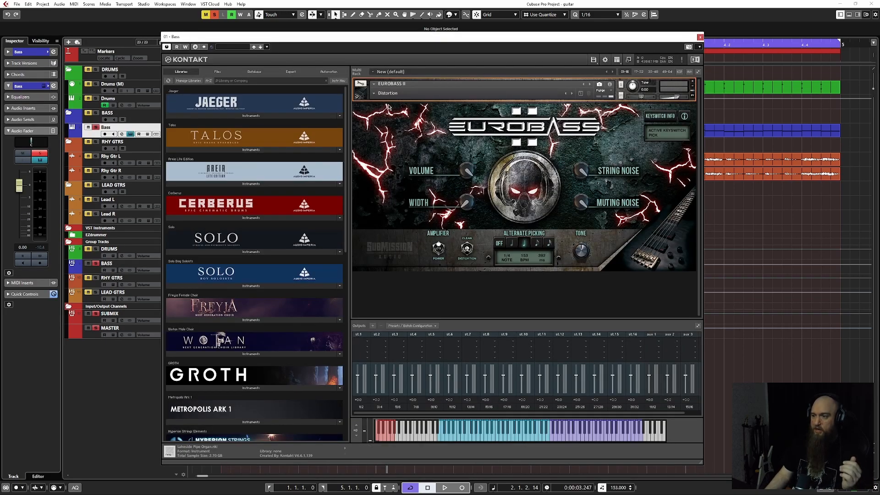
click(375, 94)
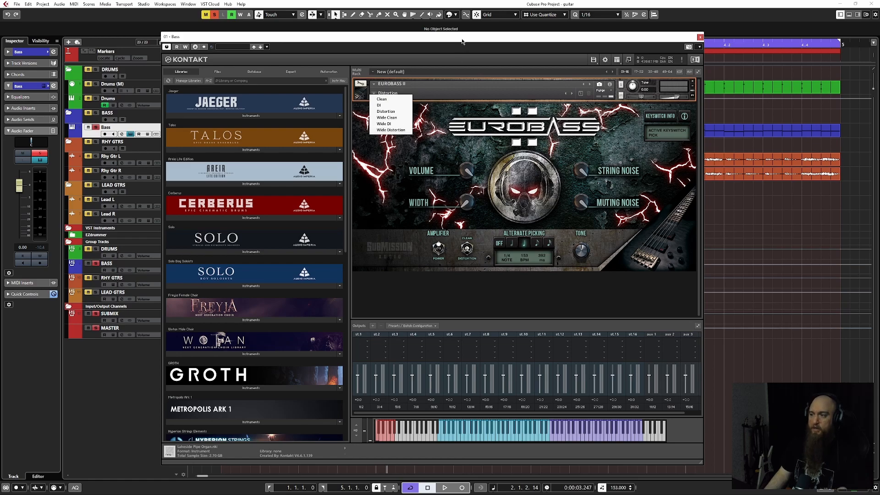
click(513, 302)
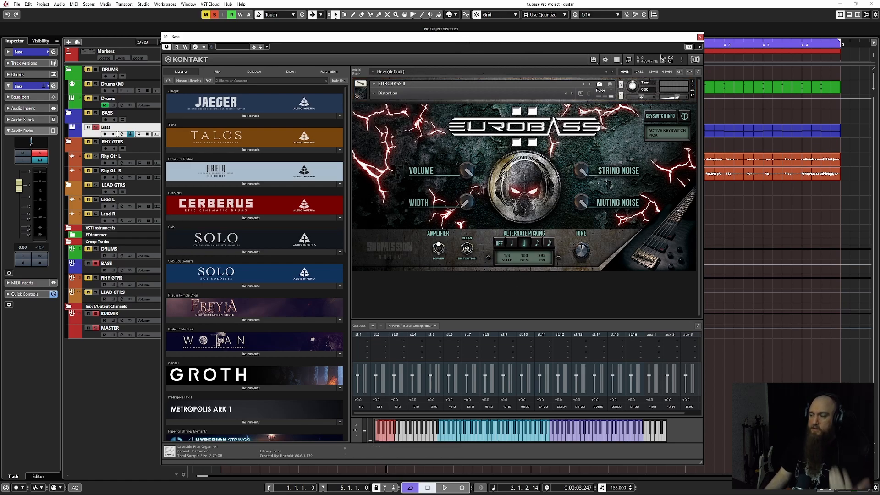
click(700, 36)
drag(478, 190, 351, 192)
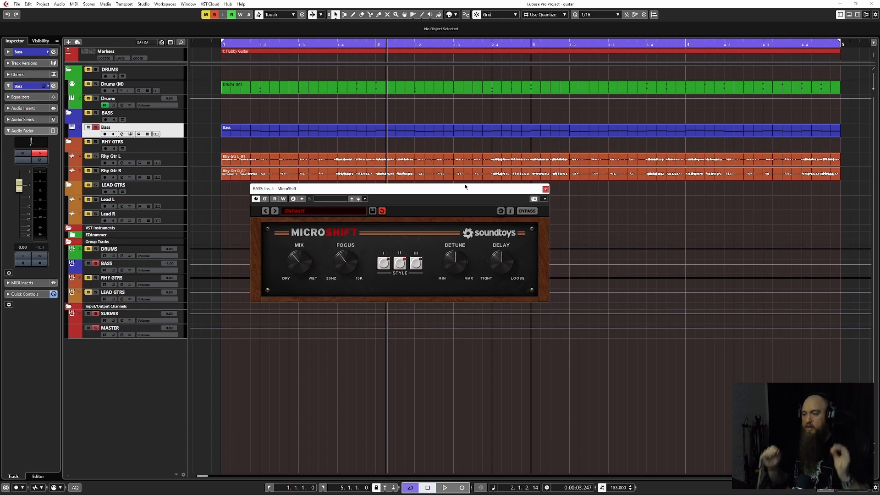
click(545, 189)
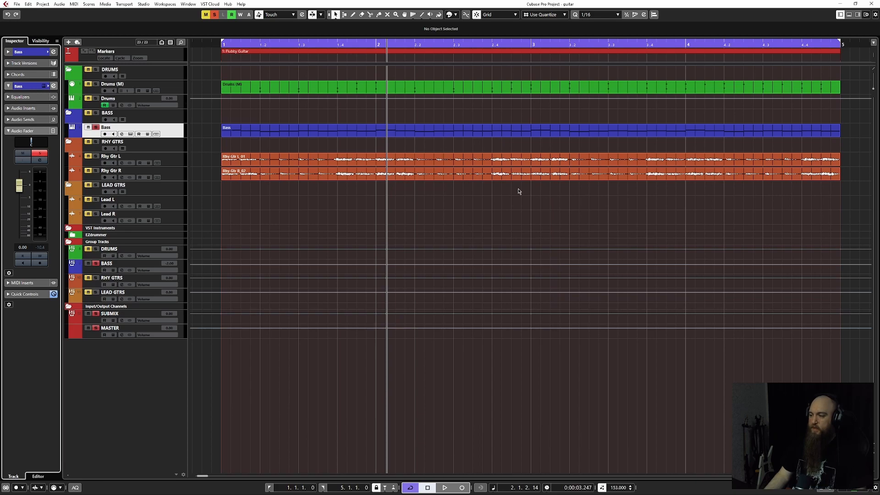
Unsolo the bass and play the full mix, switching the BASS group's insert from MicroShift to Chorus.
click(96, 128)
key(space)
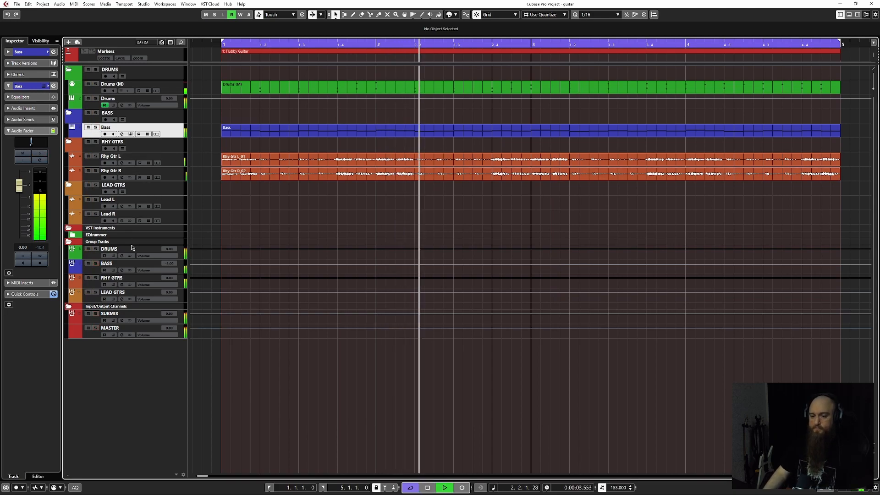
click(135, 266)
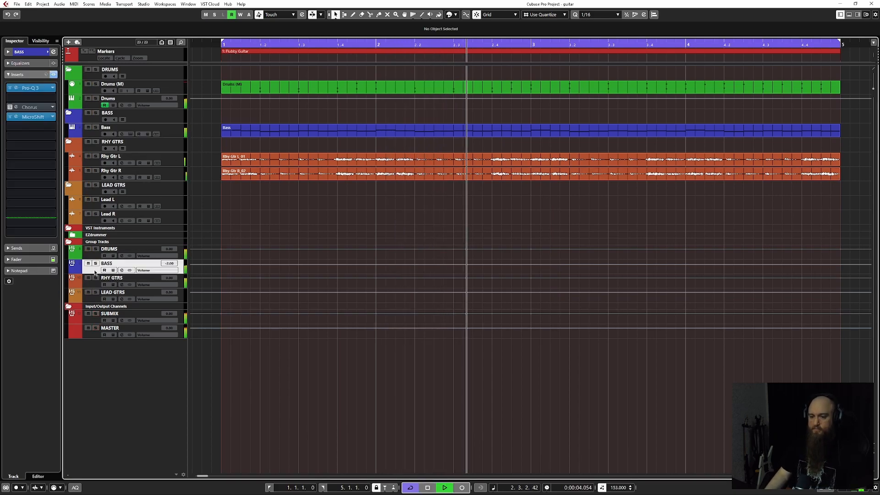
click(10, 118)
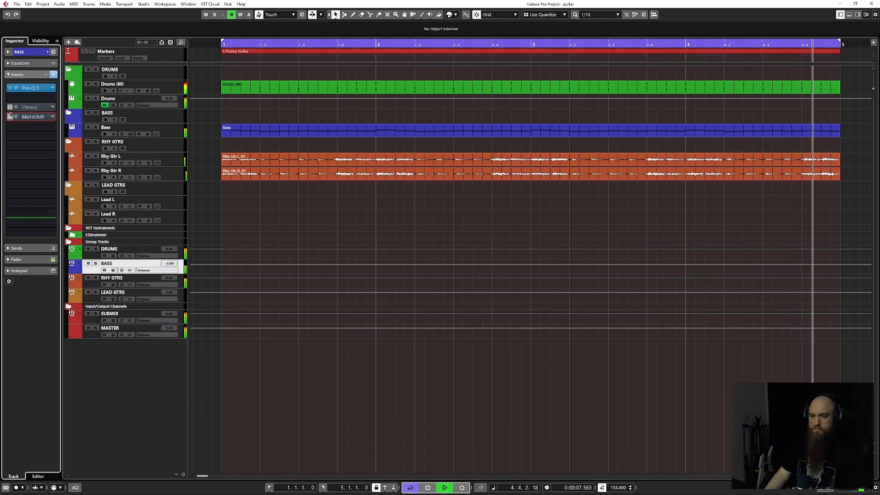
click(10, 108)
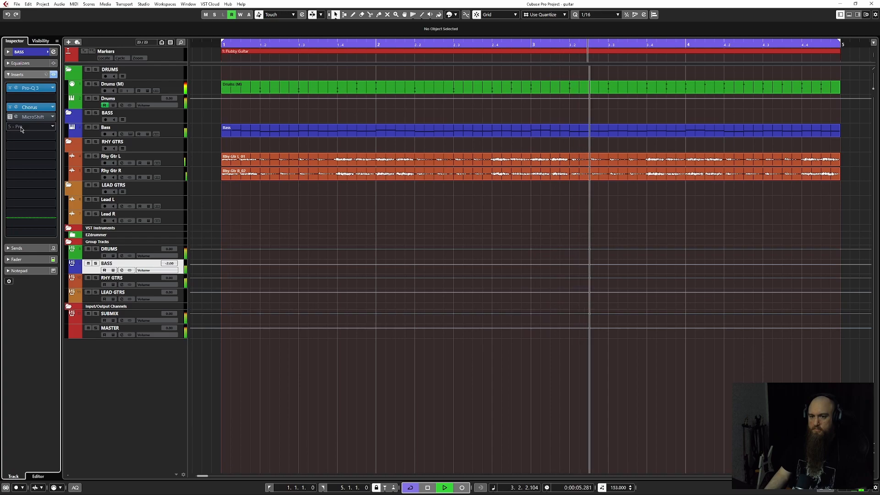
key(space)
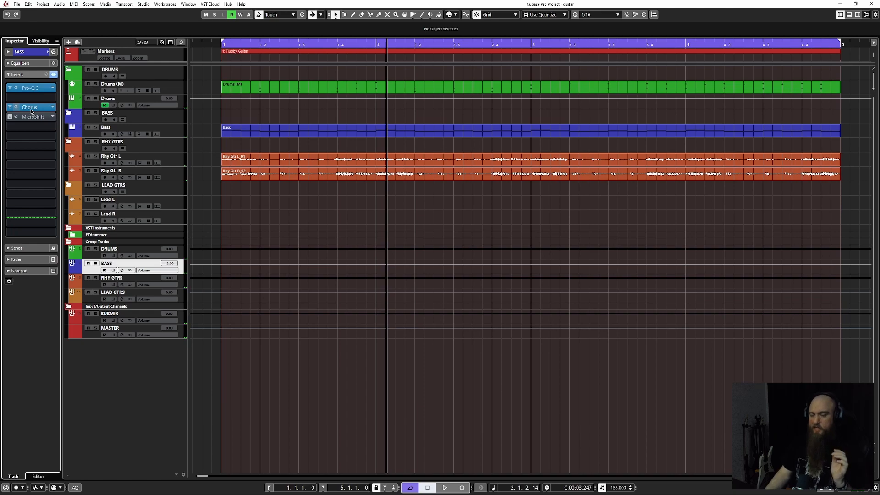
Lower the BASS group's volume to about -2.5 dB while playing the full mix.
key(space)
drag(173, 262, 173, 264)
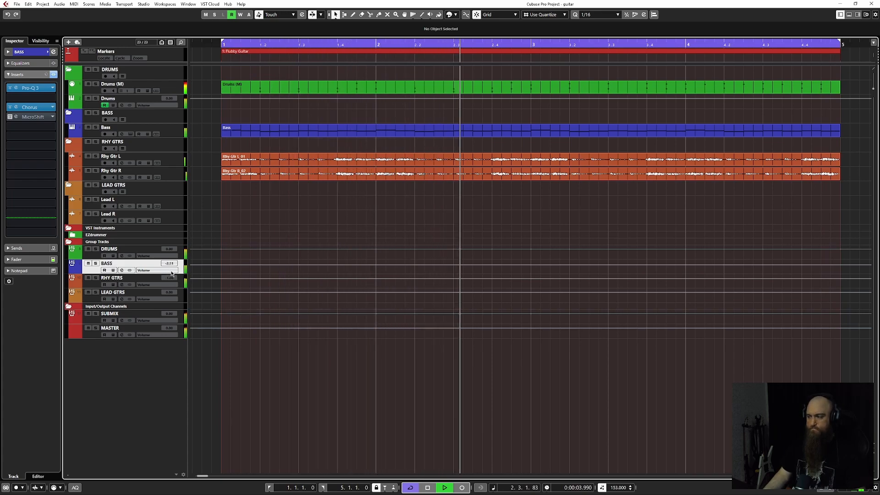
key(space)
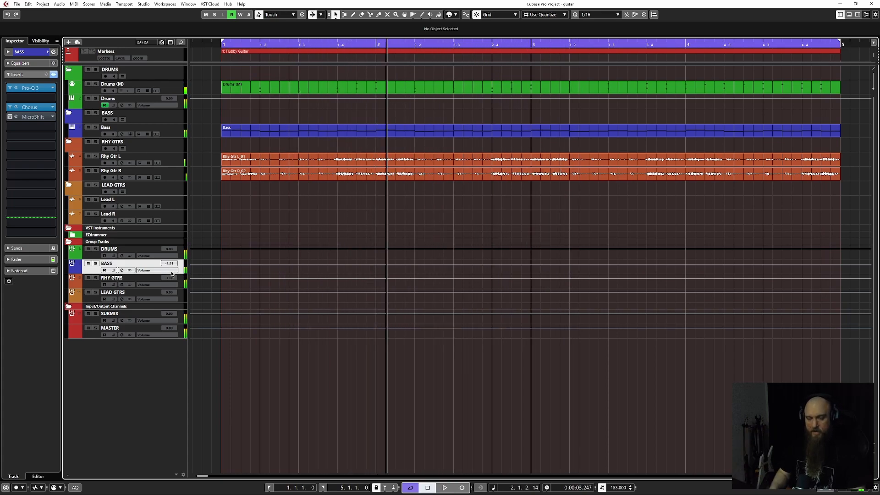